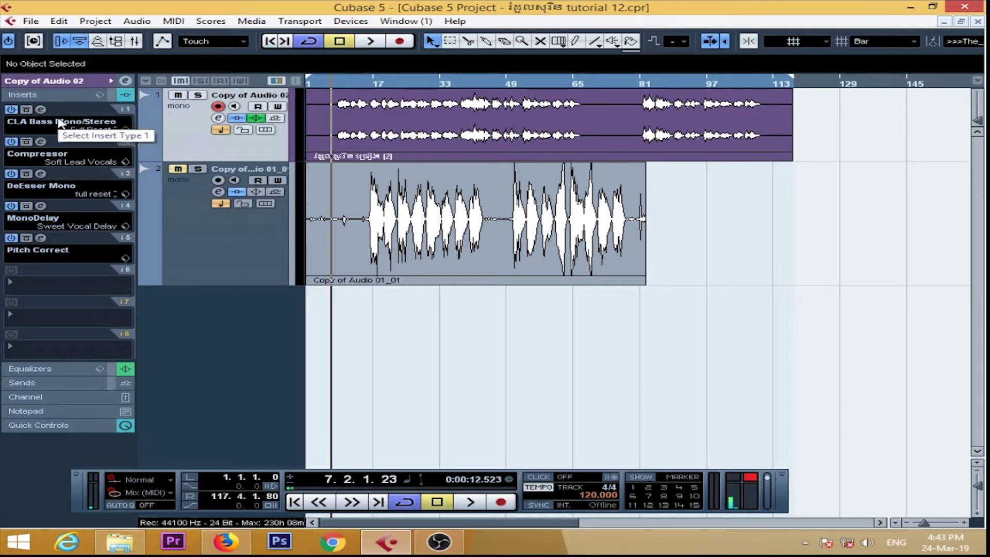
Remove Pitch Correct from the fifth insert slot of the Copy of Audio 02 track.
click(55, 254)
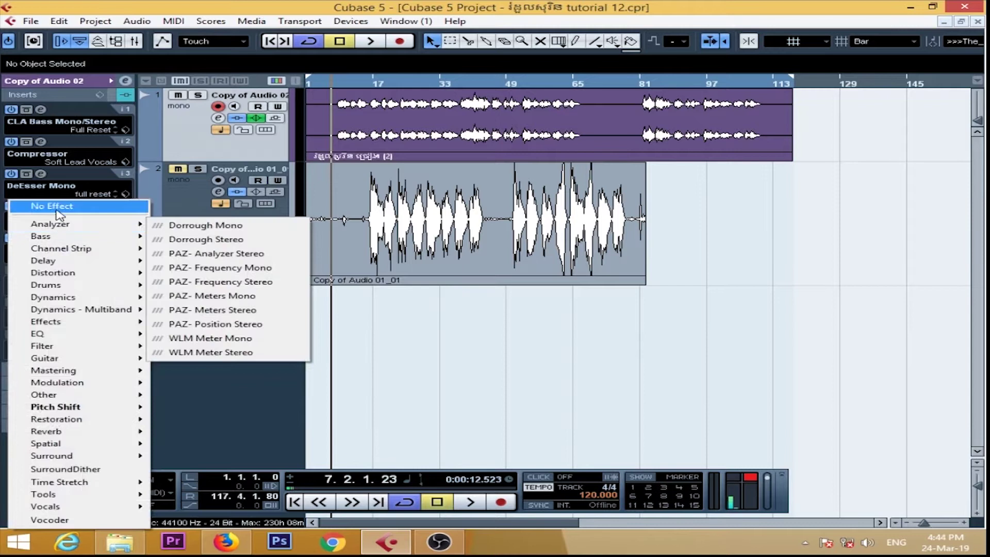
click(57, 208)
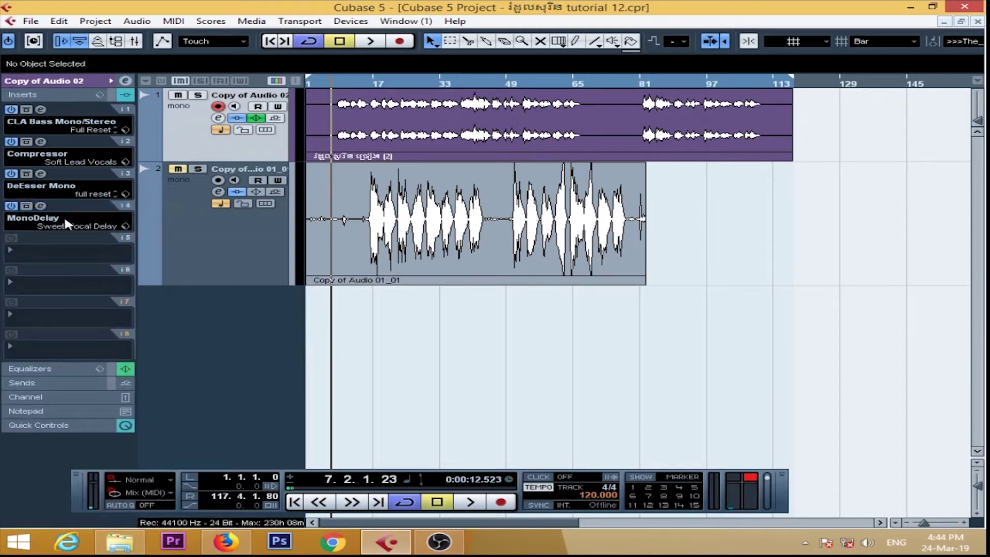
Play the vocal track without pitch correction, enlarge its track height during playback, and stop.
click(339, 83)
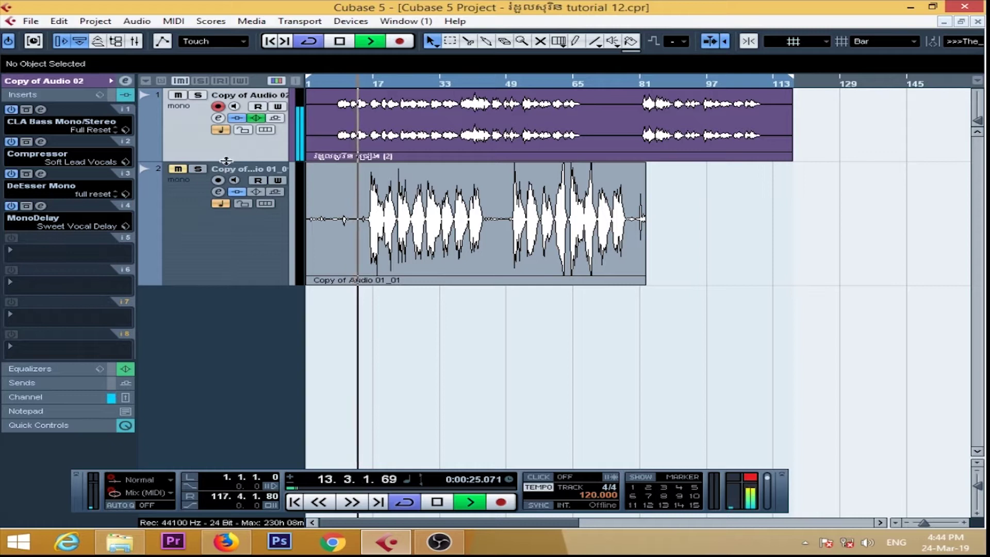
drag(226, 161, 226, 202)
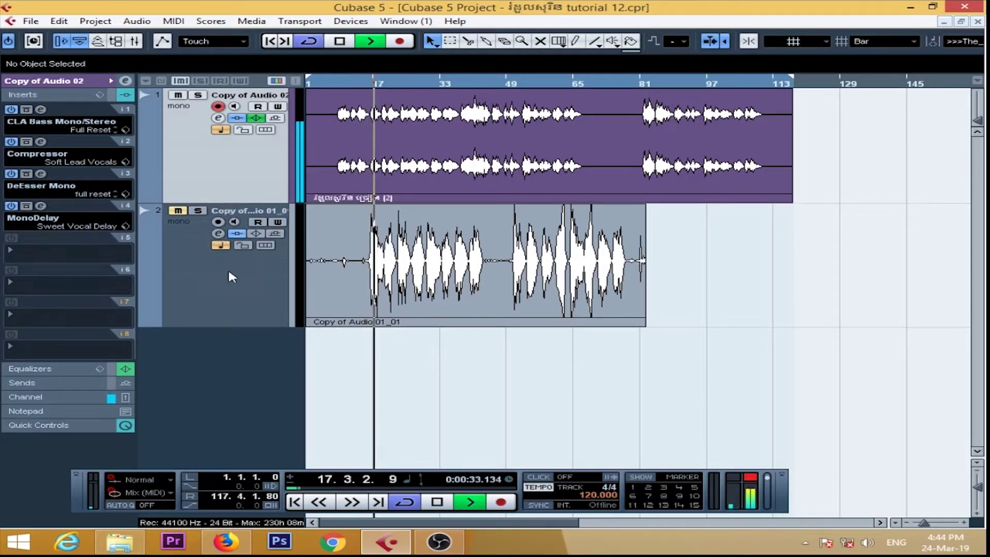
key(space)
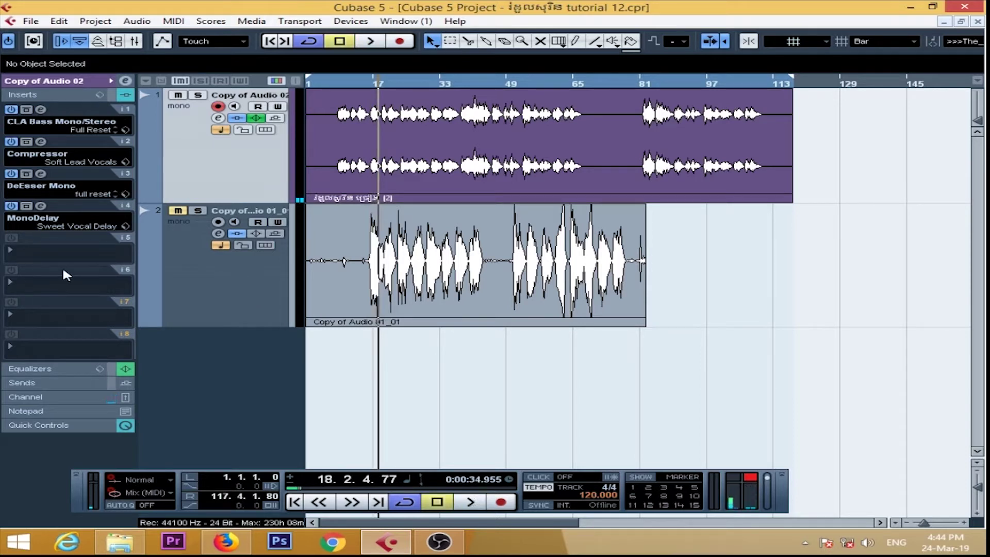
Load Pitch Correct from the Pitch Shift plug-ins into the fifth insert slot and reposition its window.
click(50, 256)
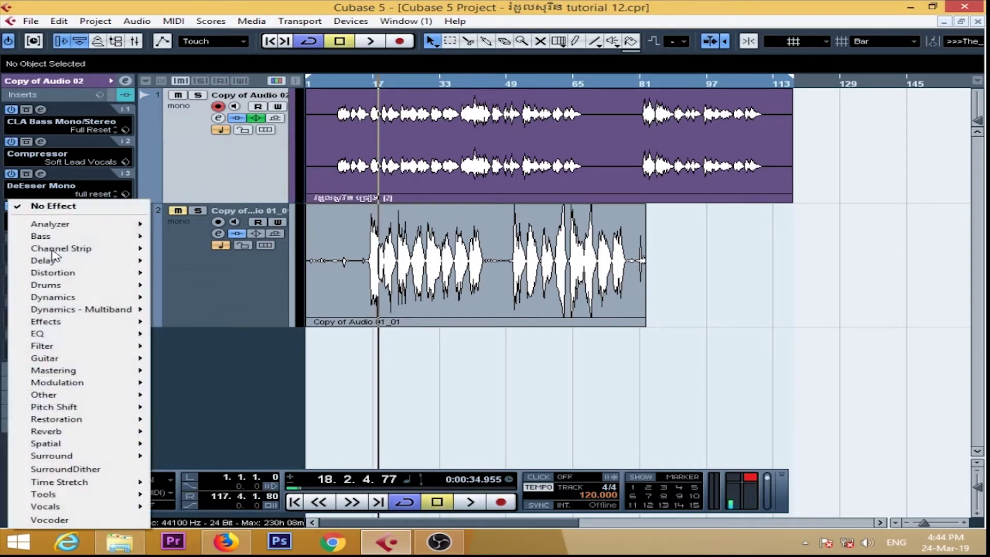
mouse_move(85, 410)
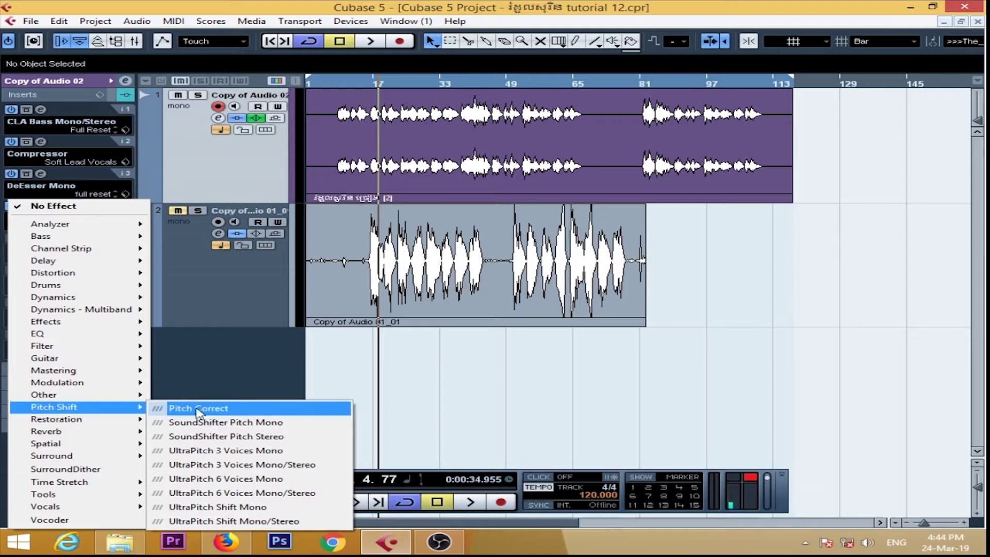
click(261, 416)
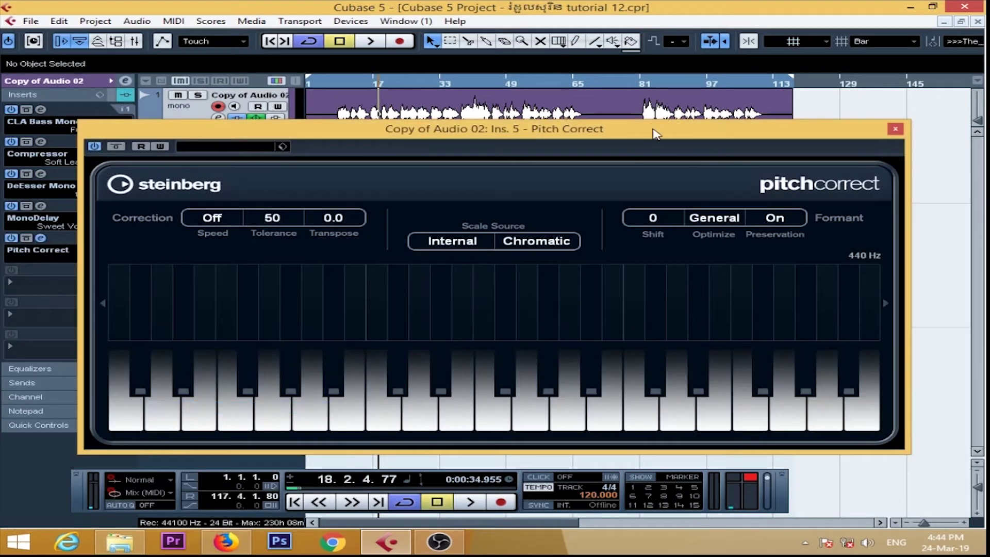
drag(656, 134, 656, 81)
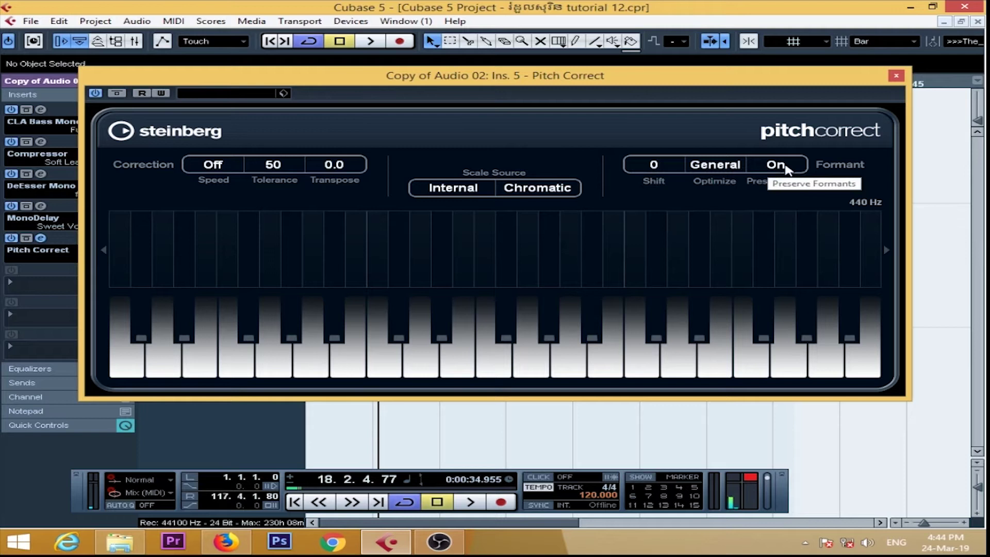
Set the formant Optimize option to Male and audition the vocal, toggling the effect's activation for comparison.
click(786, 166)
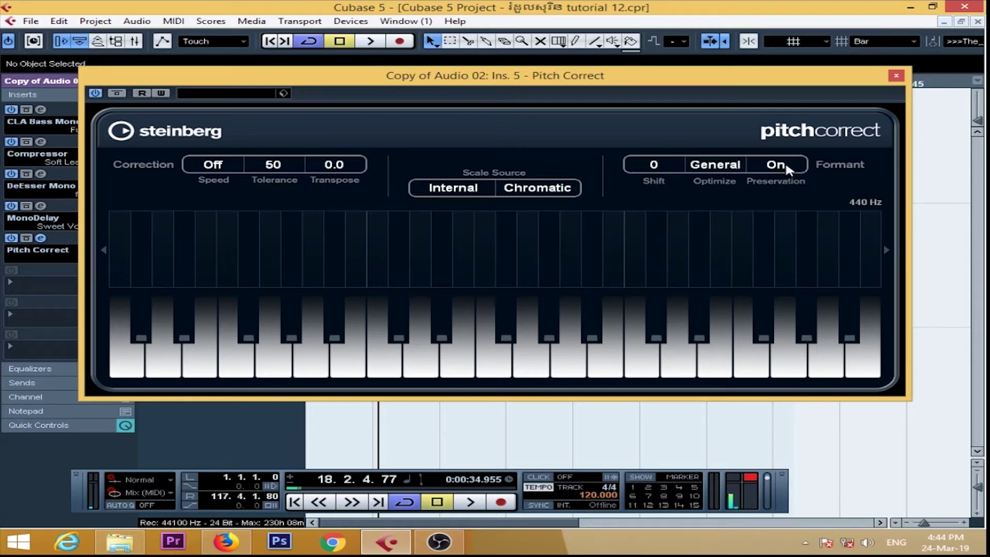
click(723, 170)
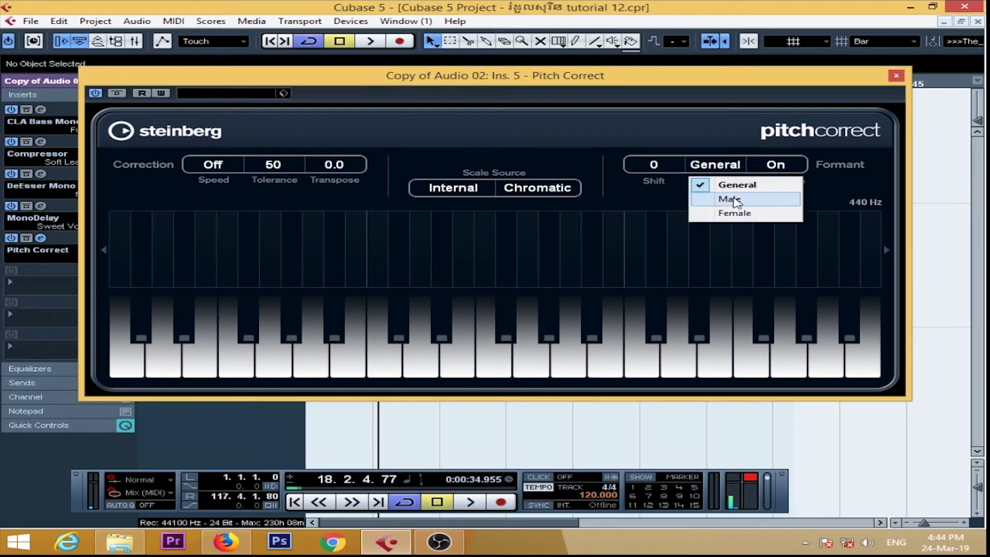
click(736, 200)
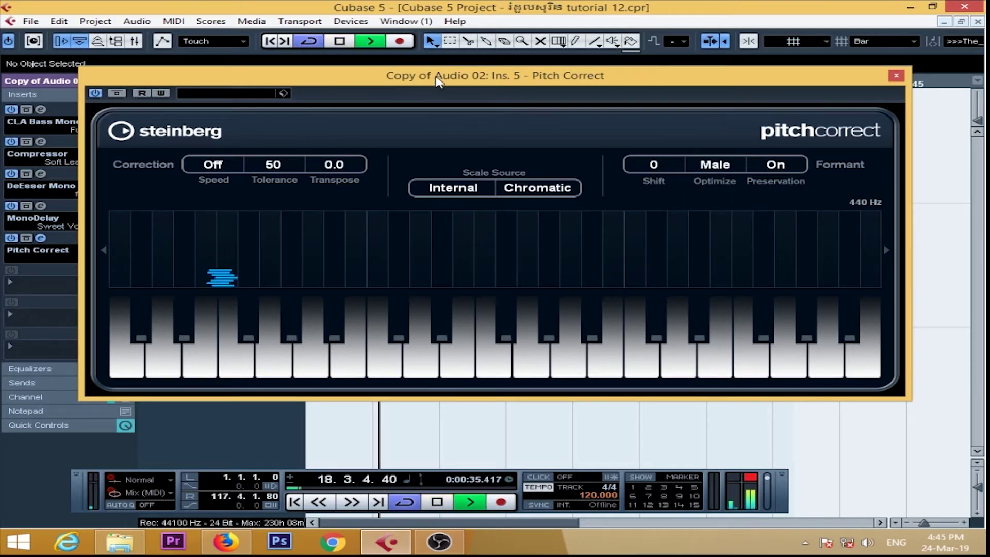
drag(438, 82, 431, 138)
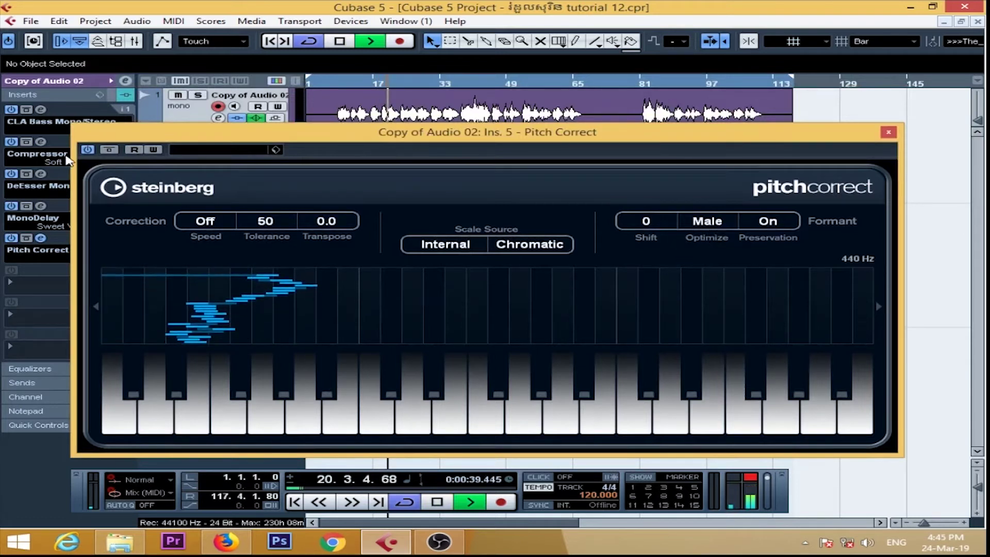
click(87, 150)
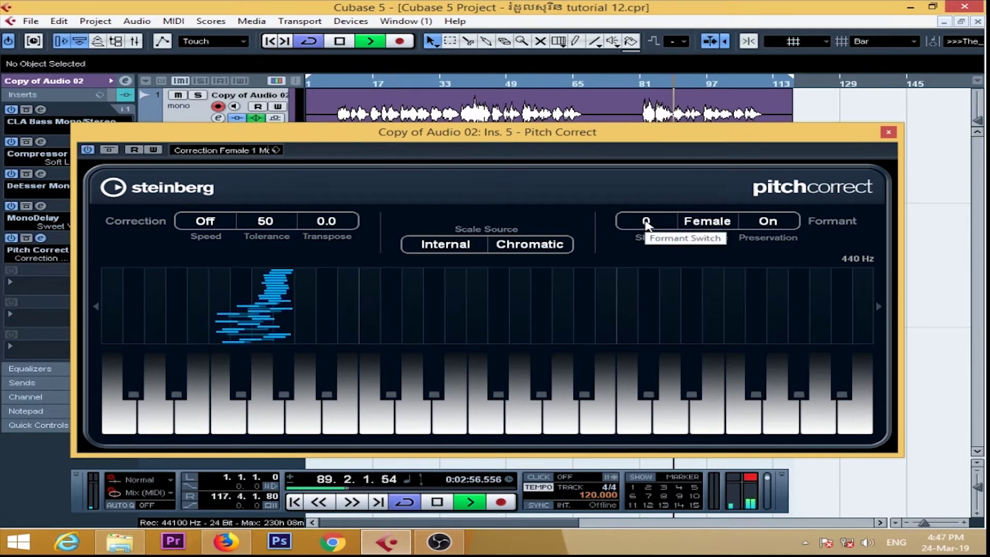
Raise the formant Shift to 16 during playback and switch Optimize to Male.
drag(646, 219, 717, 191)
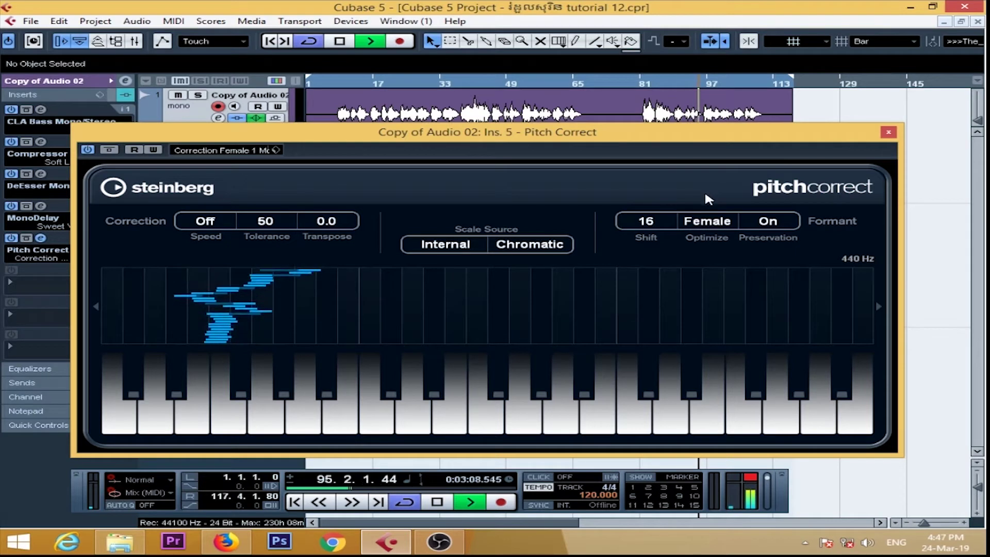
click(711, 227)
click(712, 261)
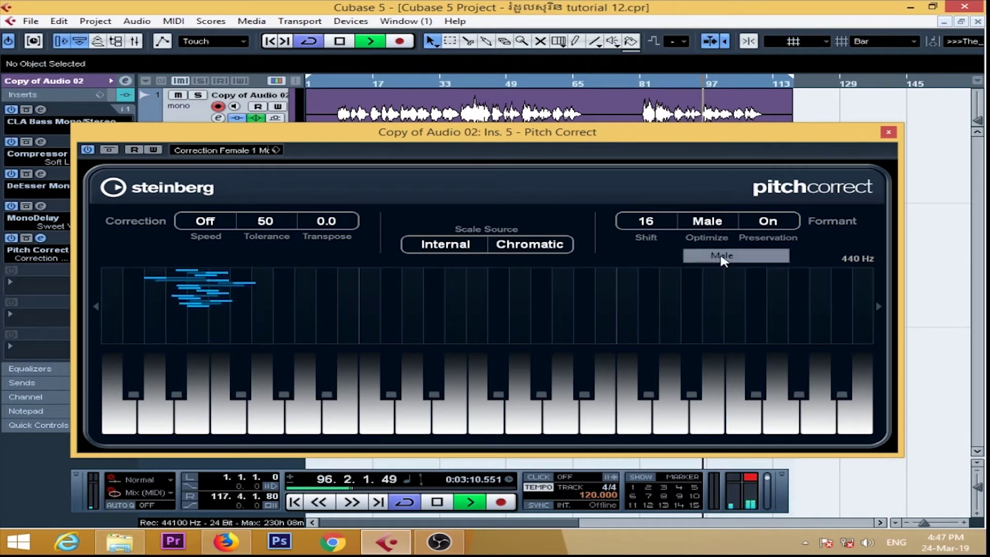
Try different formant Shift amounts while the vocal plays, settle on 5, and stop playback.
drag(657, 221, 628, 243)
drag(575, 283, 703, 188)
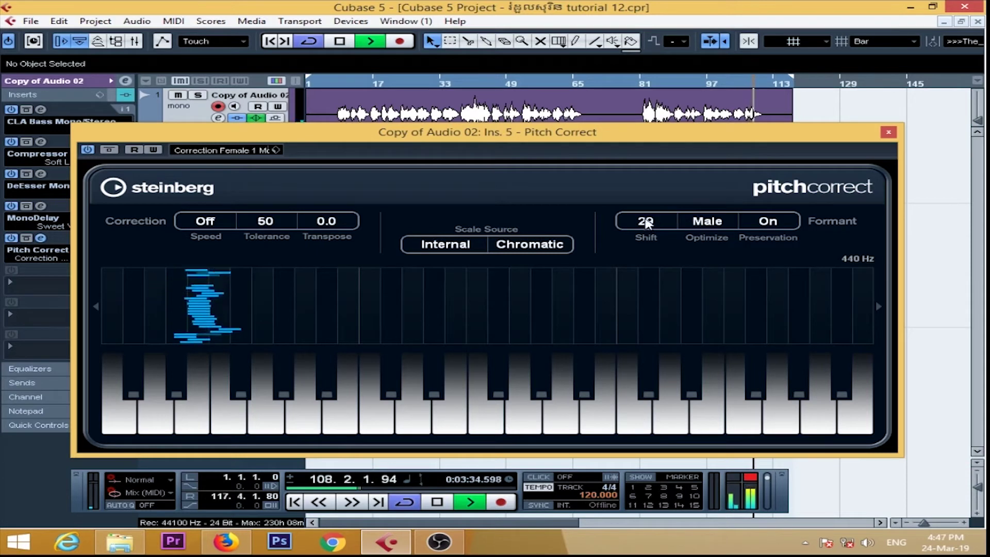
drag(648, 239, 610, 265)
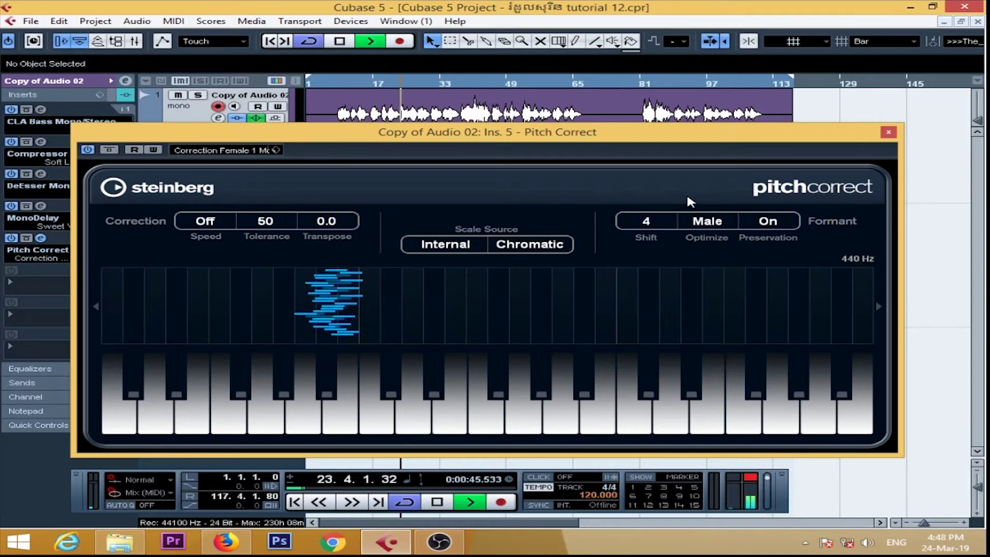
mouse_move(687, 197)
mouse_down()
mouse_move(680, 203)
mouse_move(684, 196)
mouse_up()
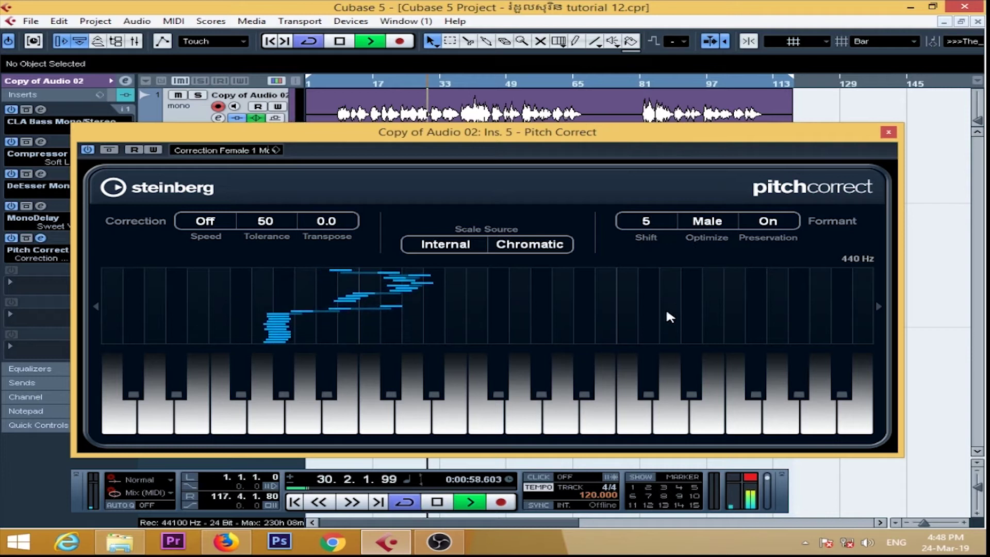
key(space)
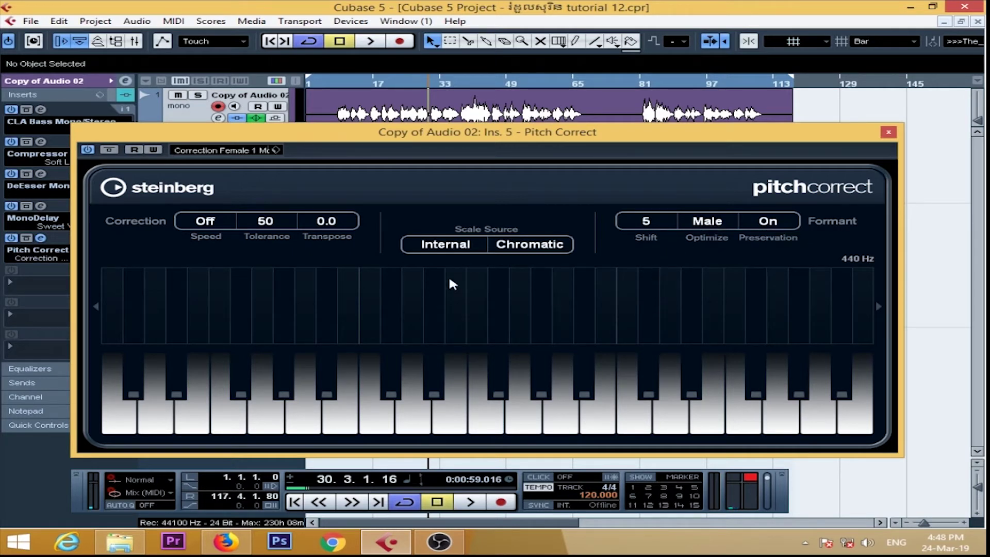
Compare the Chromatic and Major scale types on the playing vocal and settle on Major.
click(540, 248)
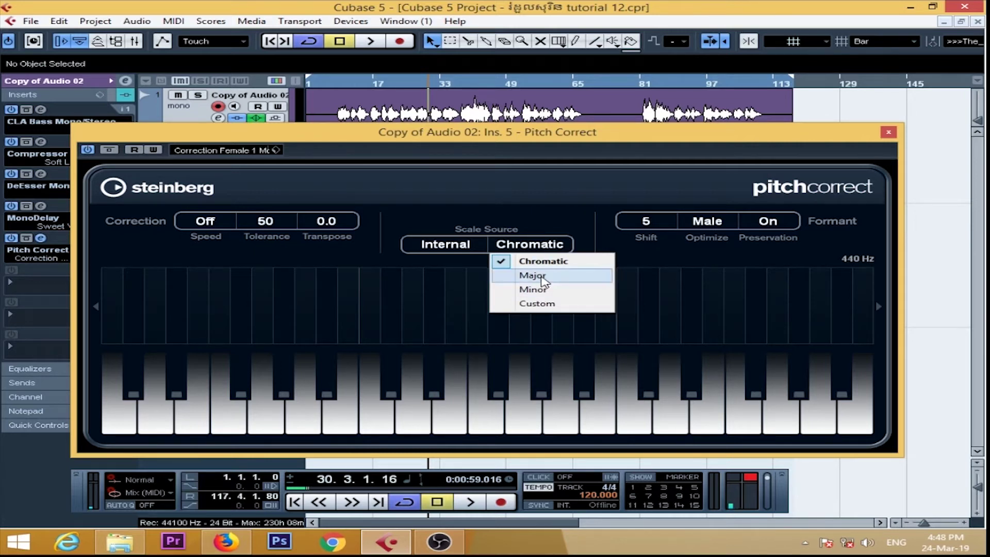
click(542, 278)
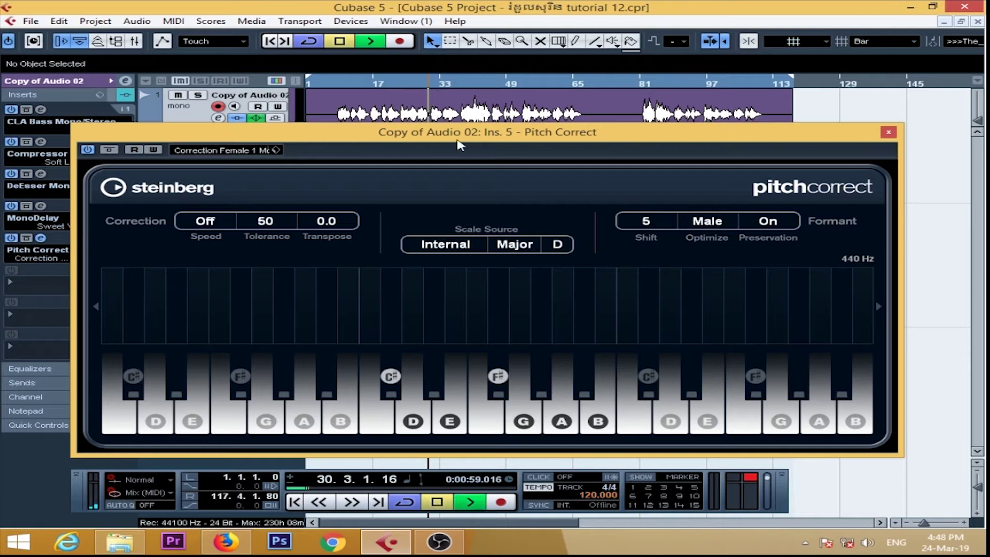
click(524, 247)
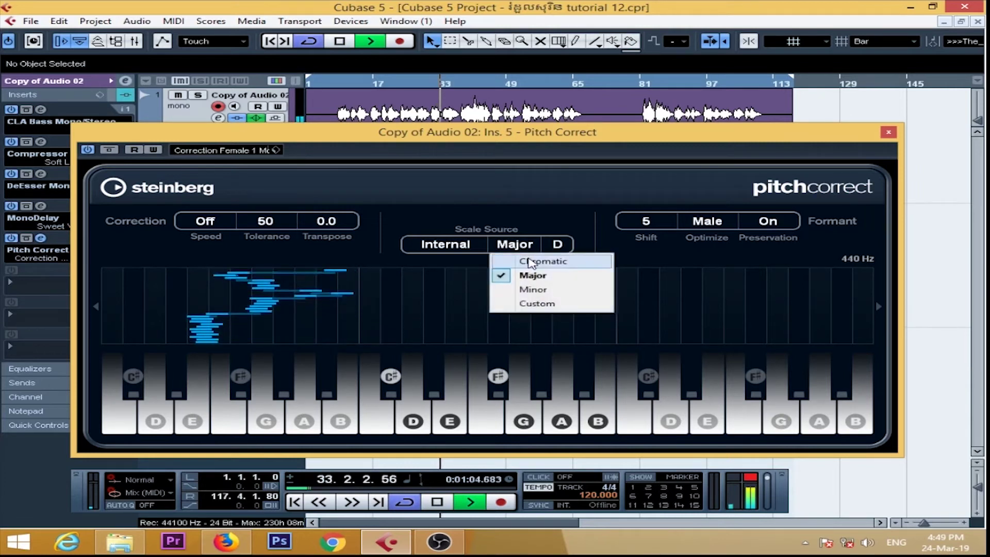
click(529, 261)
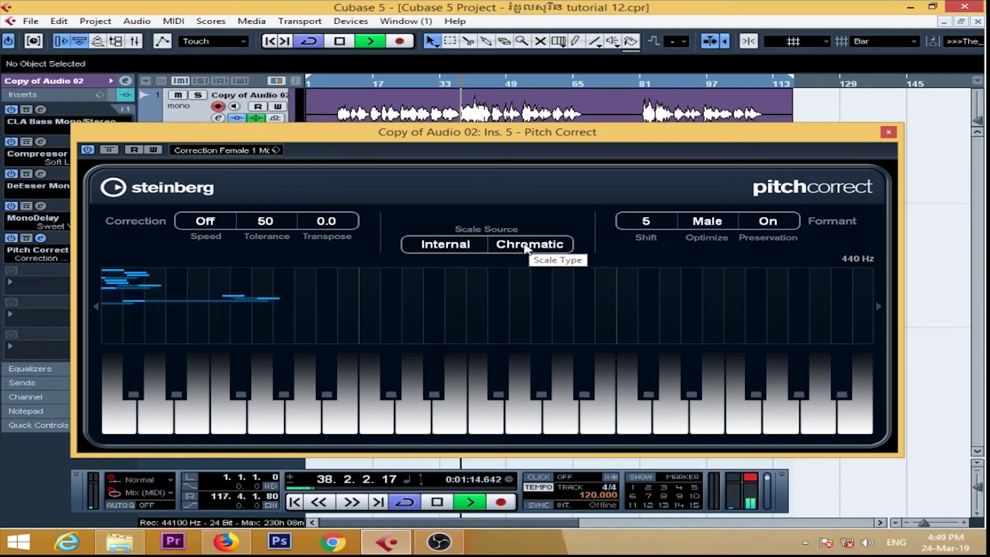
click(527, 249)
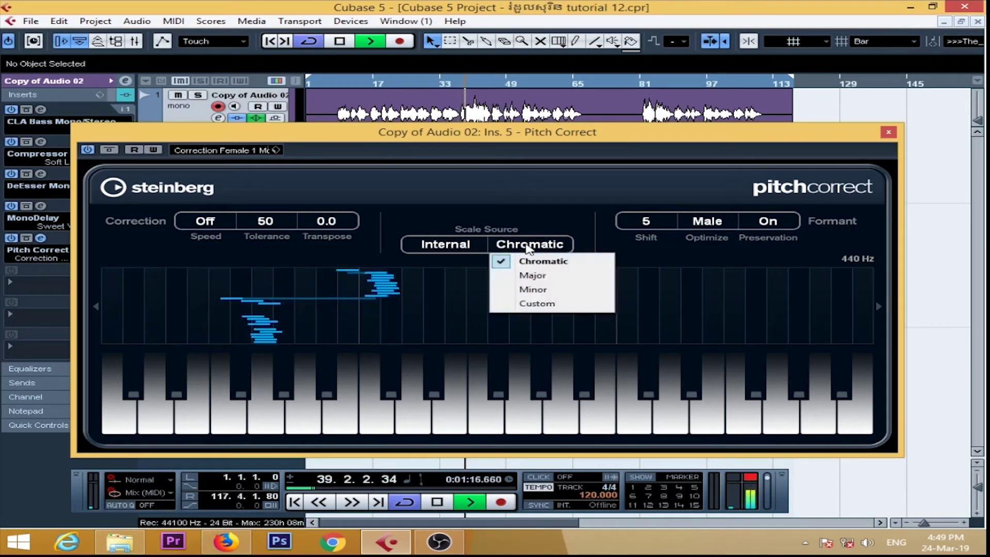
click(533, 275)
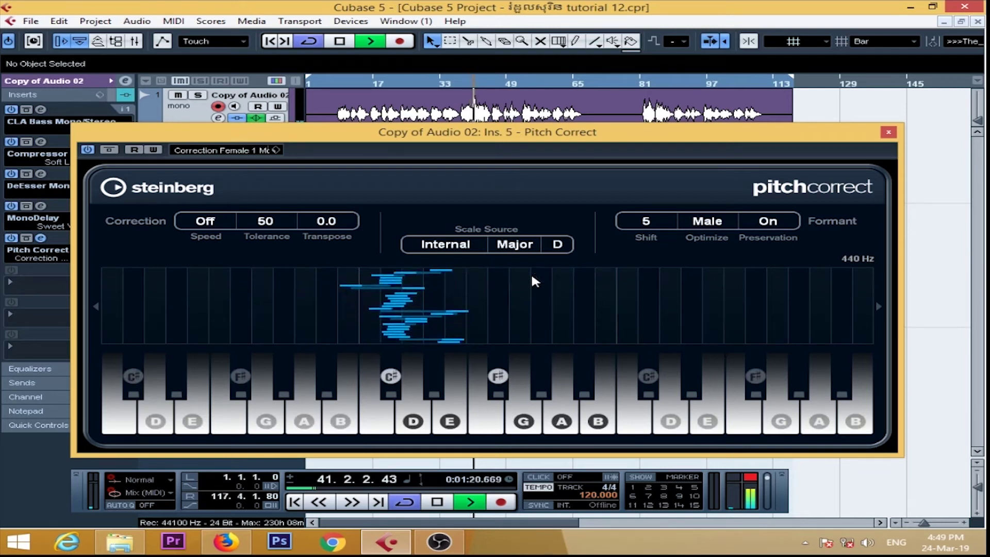
key(space)
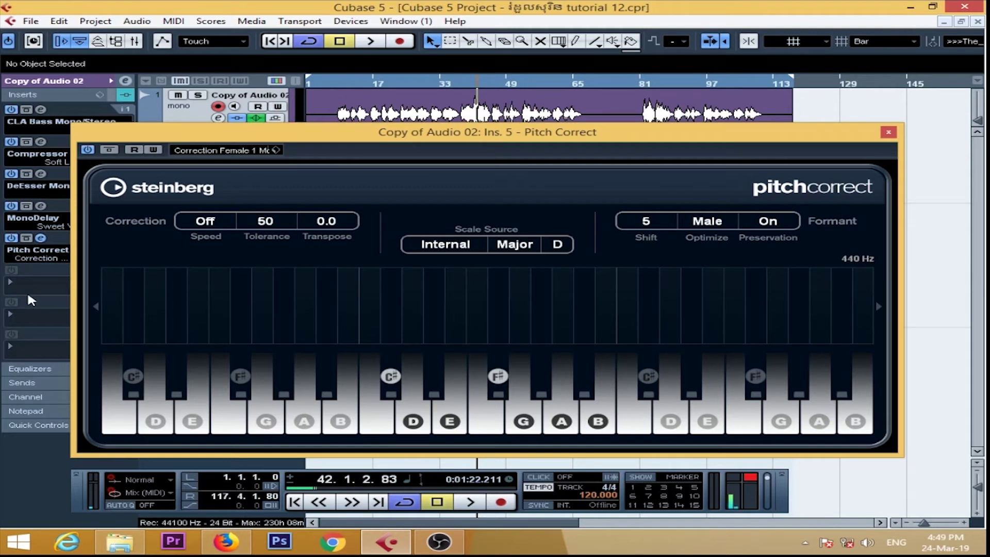
click(516, 245)
Resume playback and set the correction Transpose to 1.
key(space)
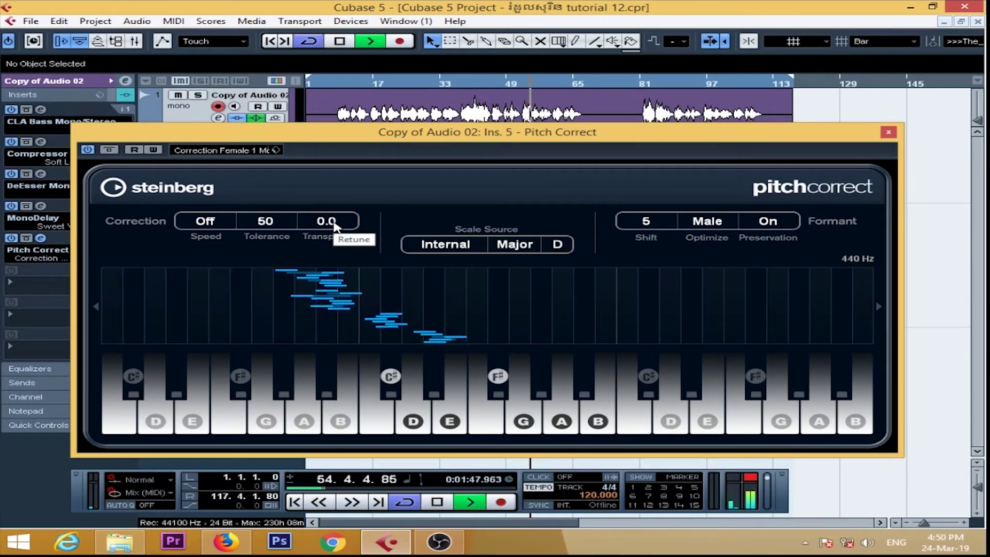
click(334, 225)
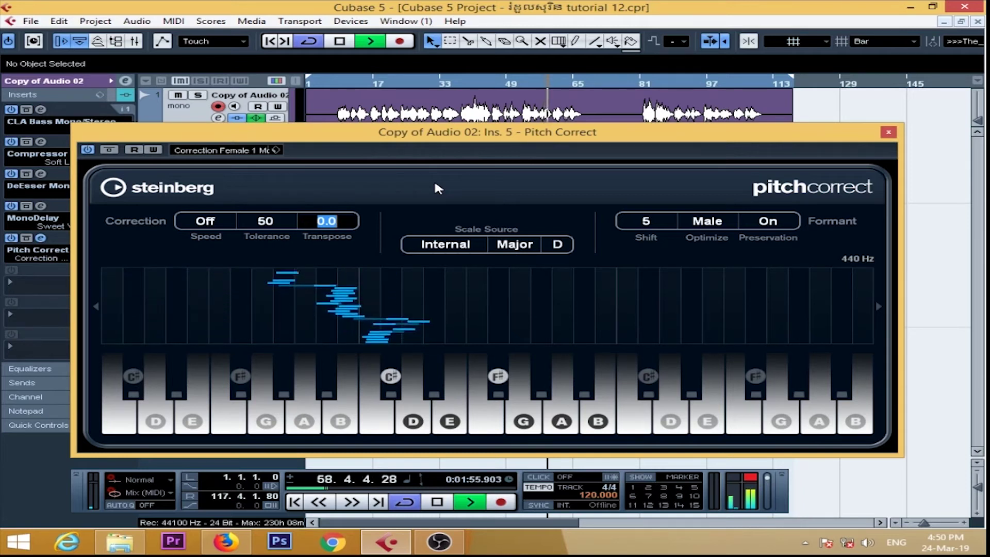
text(1)
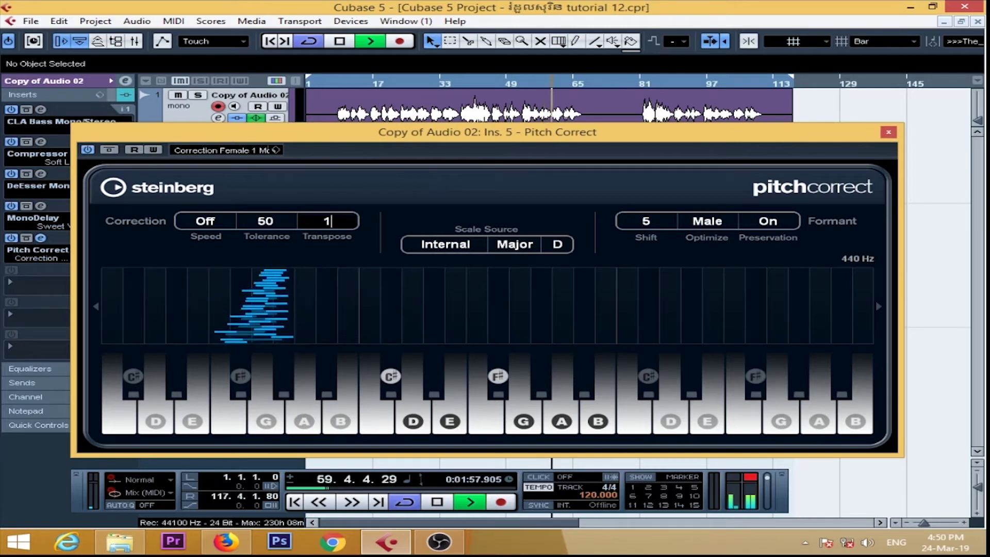
key(Return)
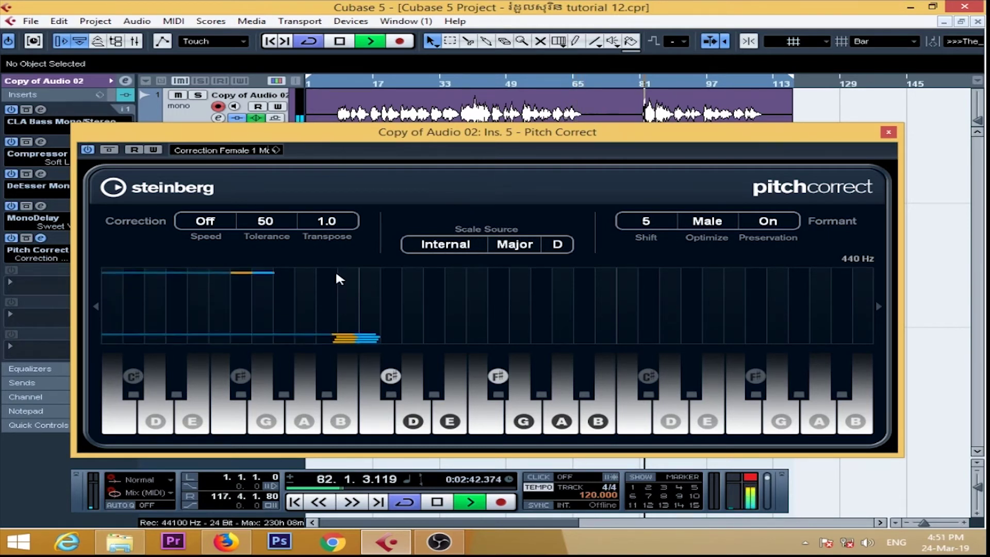
Set the correction Transpose to -1 while the vocal keeps playing.
click(326, 221)
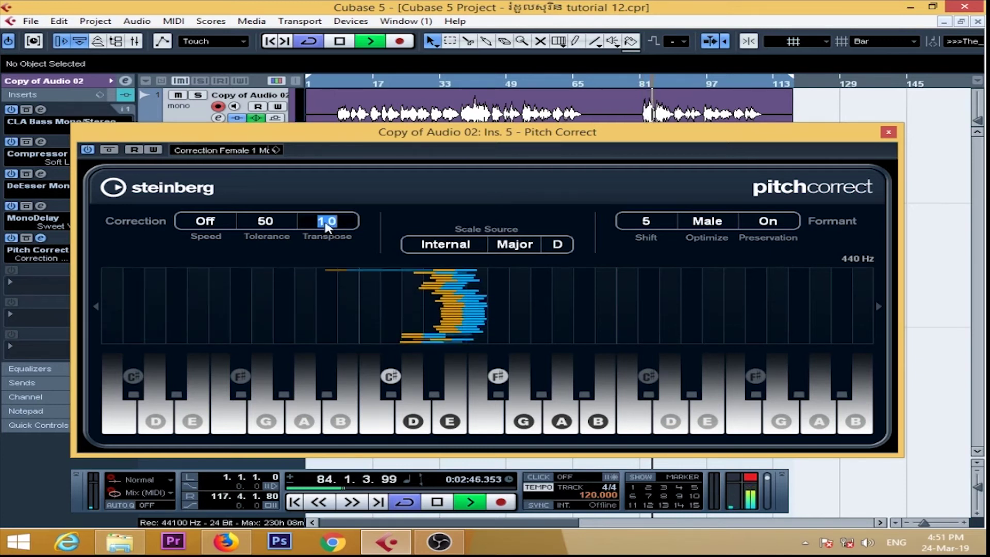
key(BackSpace)
text(-1)
key(Return)
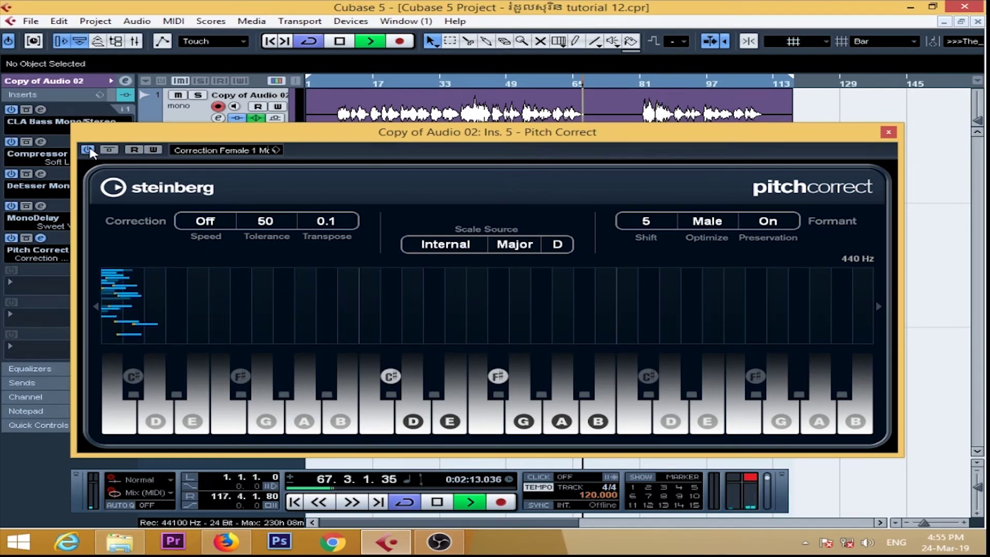
Stop playback and set the correction Speed to 51.
key(space)
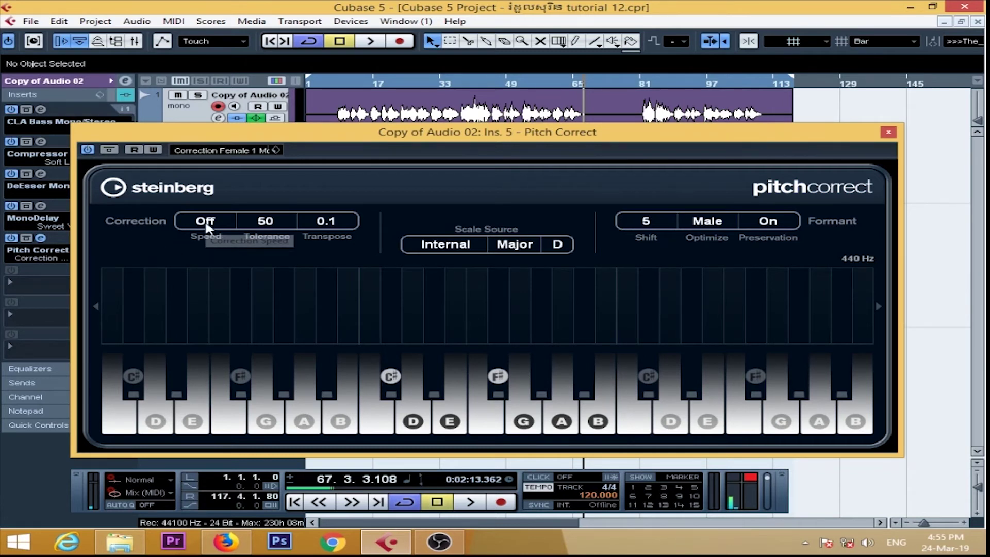
drag(207, 227, 204, 223)
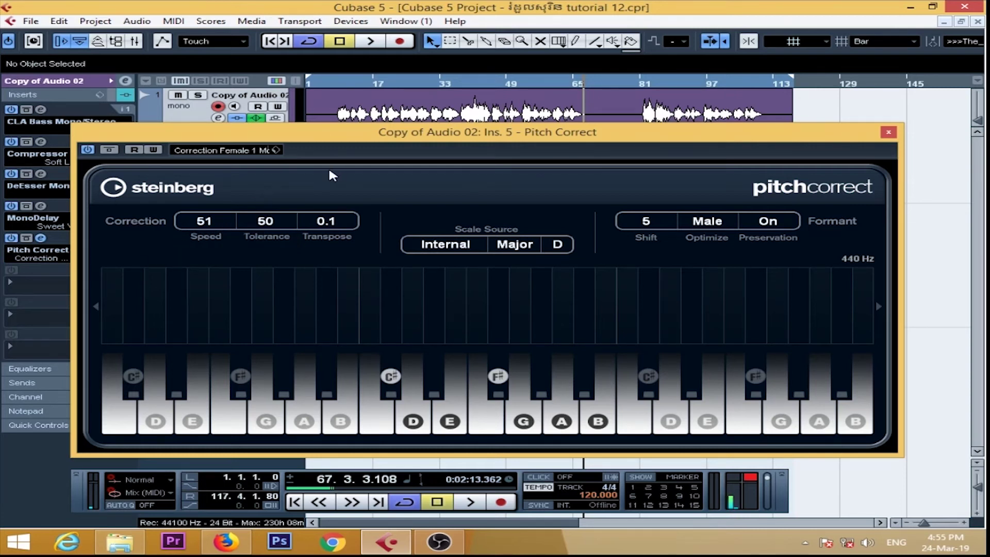
Audition the playing vocal with the correction Speed at Off, and settle on a Speed of 35.
mouse_move(204, 222)
mouse_down()
mouse_move(192, 235)
mouse_move(207, 230)
mouse_up()
drag(215, 235, 201, 225)
double_click(209, 221)
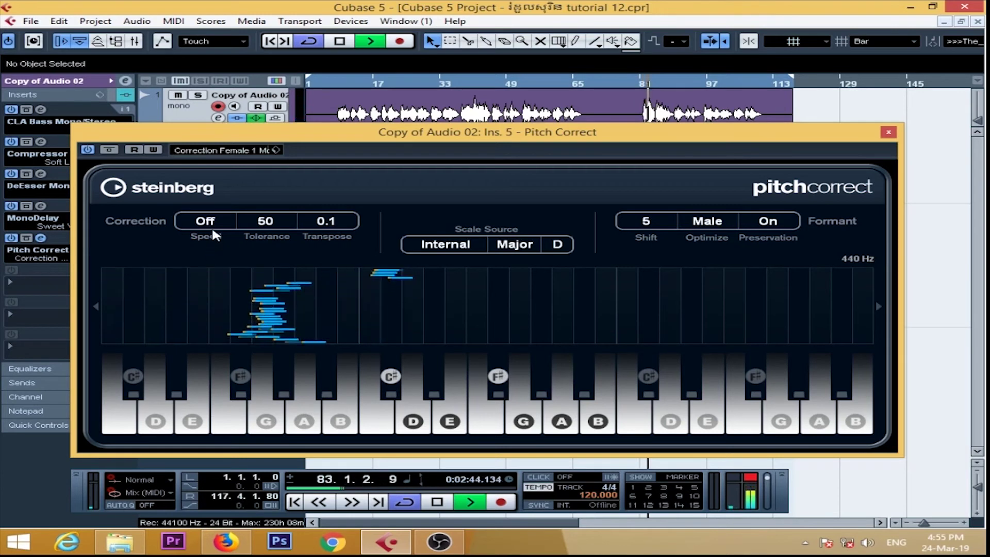
mouse_move(208, 221)
mouse_down()
mouse_move(289, 186)
mouse_move(141, 243)
mouse_move(255, 211)
mouse_move(223, 208)
mouse_move(242, 202)
mouse_move(179, 233)
mouse_move(272, 197)
mouse_move(254, 219)
mouse_move(333, 182)
mouse_move(304, 187)
mouse_move(324, 184)
mouse_up()
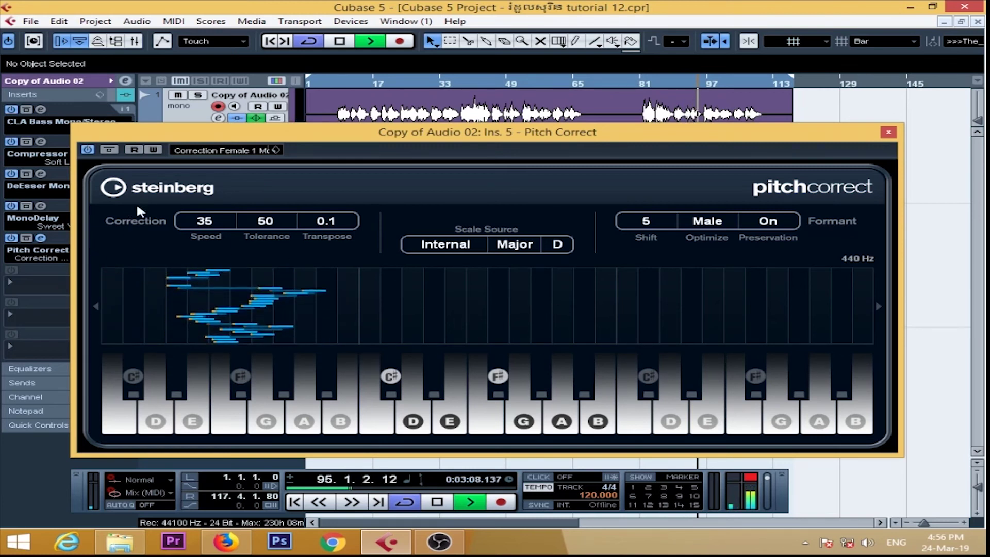
Compare the playing vocal with Pitch Correct switched off and on twice, leave the effect on and stop playback.
click(88, 150)
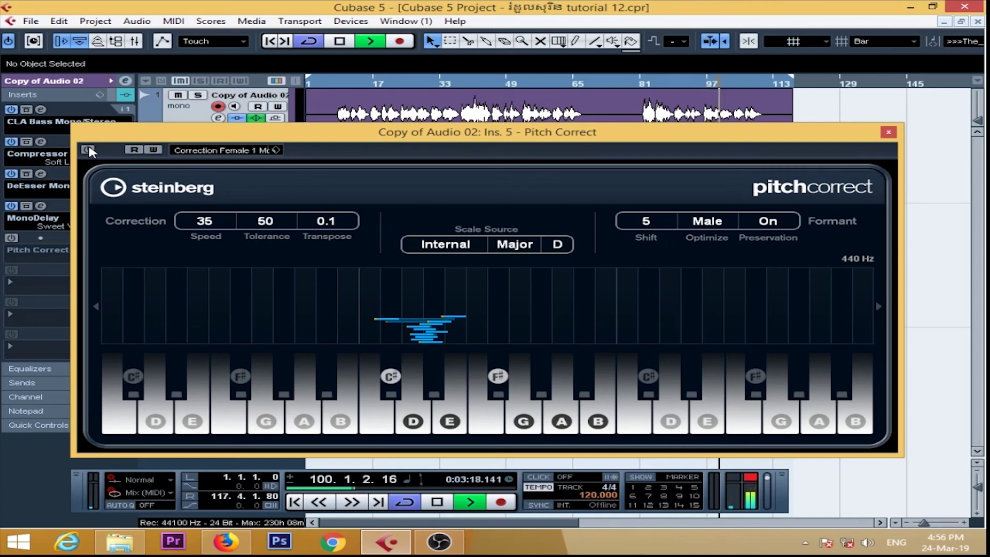
click(88, 150)
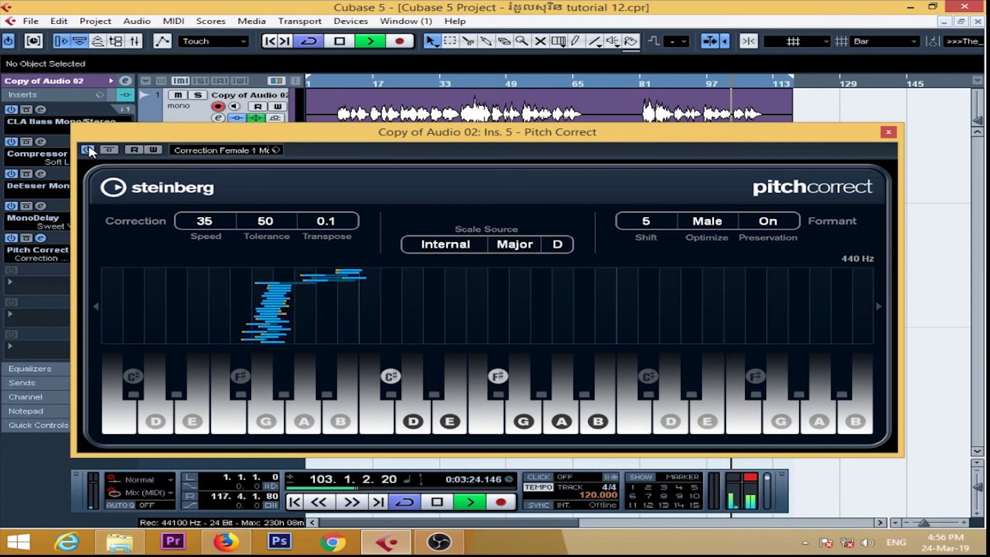
click(88, 150)
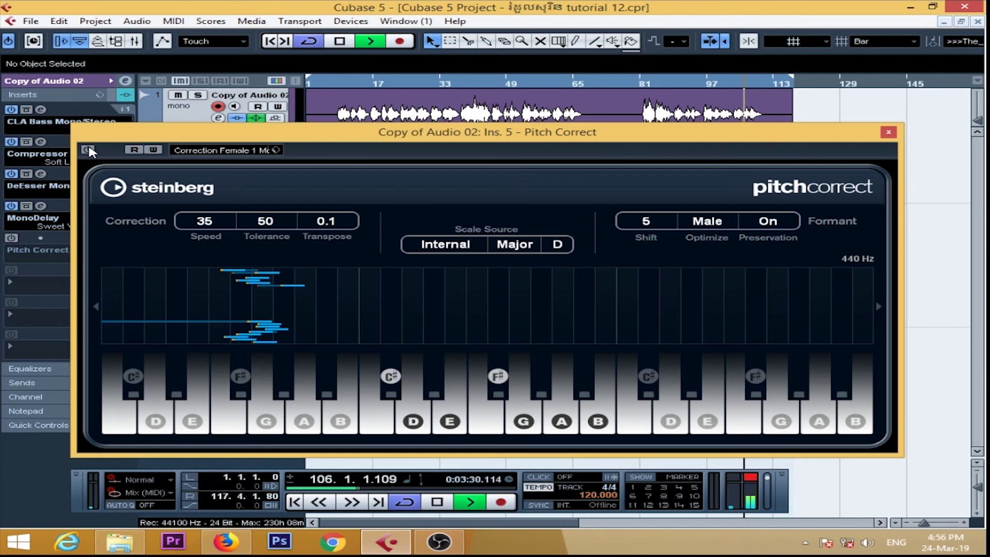
click(88, 150)
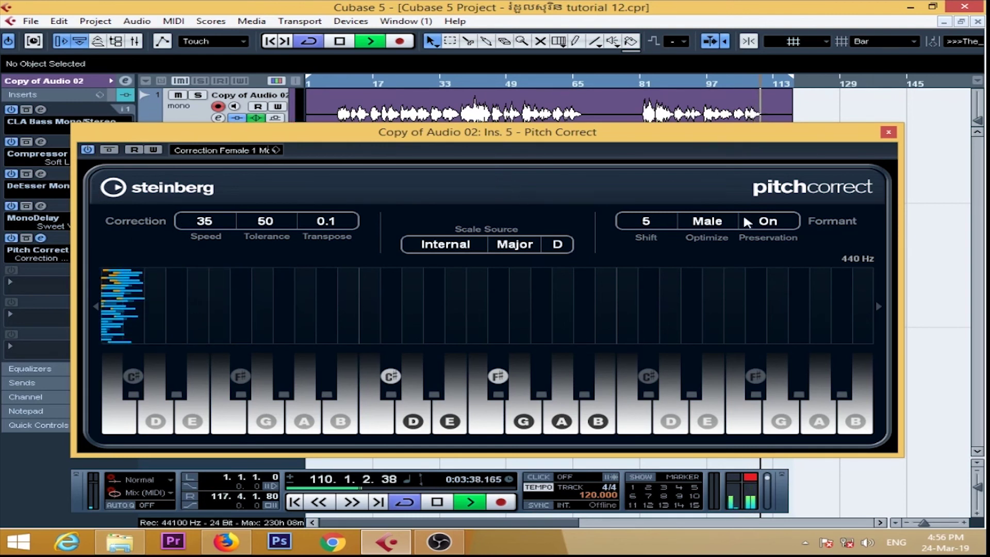
key(space)
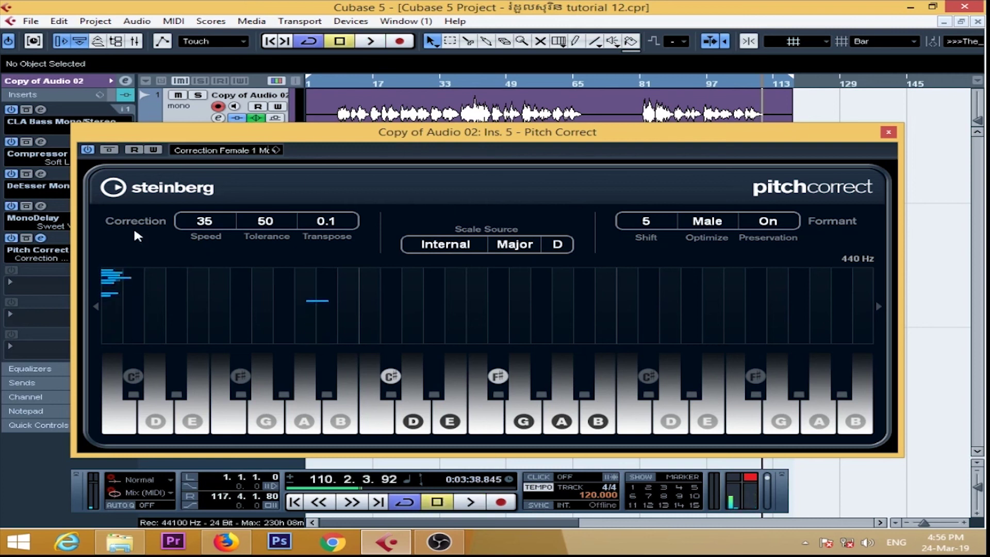